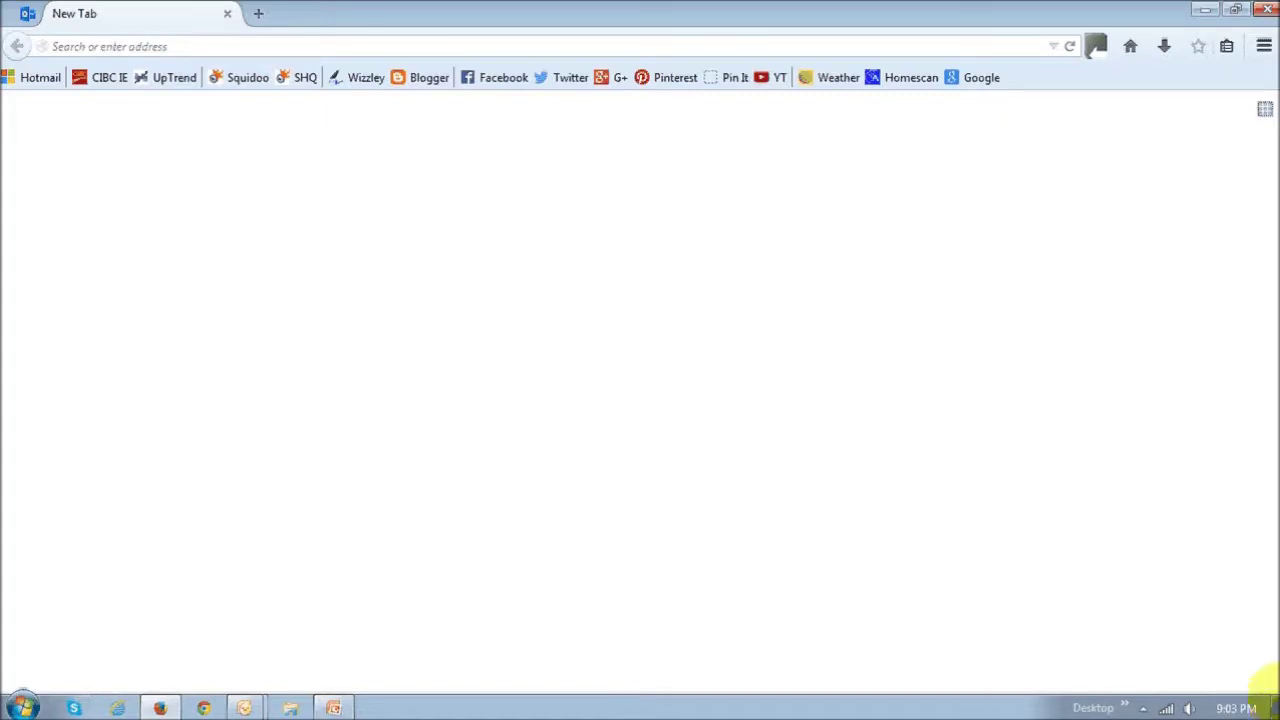
Open Firefox's Help options from the main menu to reach Restart with Add-ons Disabled.
{"action": "left_click", "coordinate": [1264, 48]}
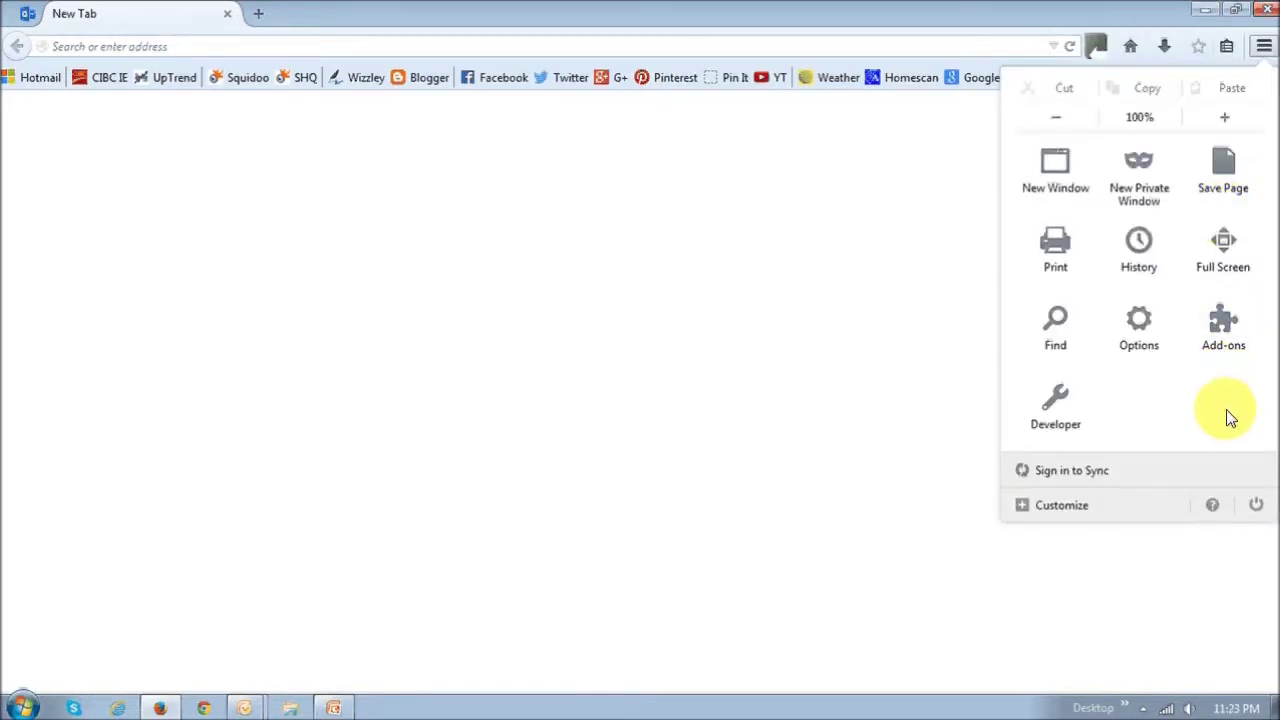
{"action": "left_click", "coordinate": [1212, 506]}
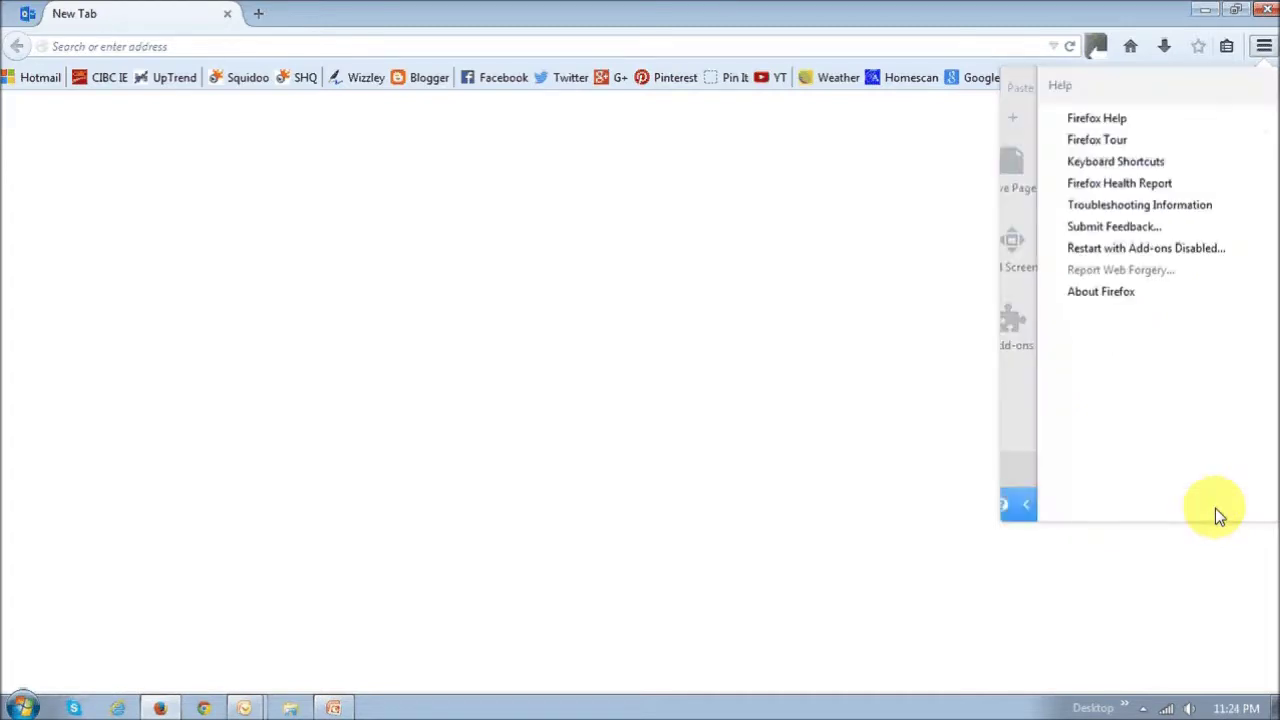
Request a restart of Firefox with all add-ons disabled.
{"action": "left_click", "coordinate": [1165, 252]}
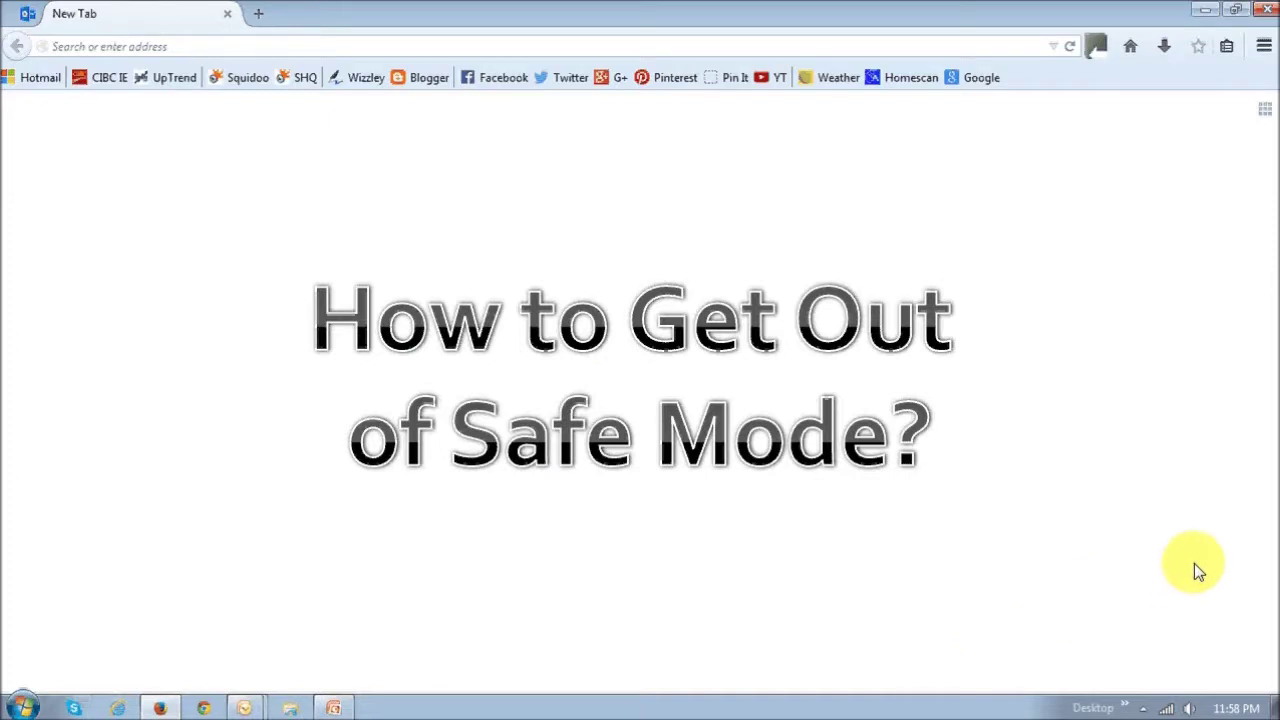
Open the hamburger menu at the top-right of the Firefox toolbar.
{"action": "left_click", "coordinate": [1264, 48]}
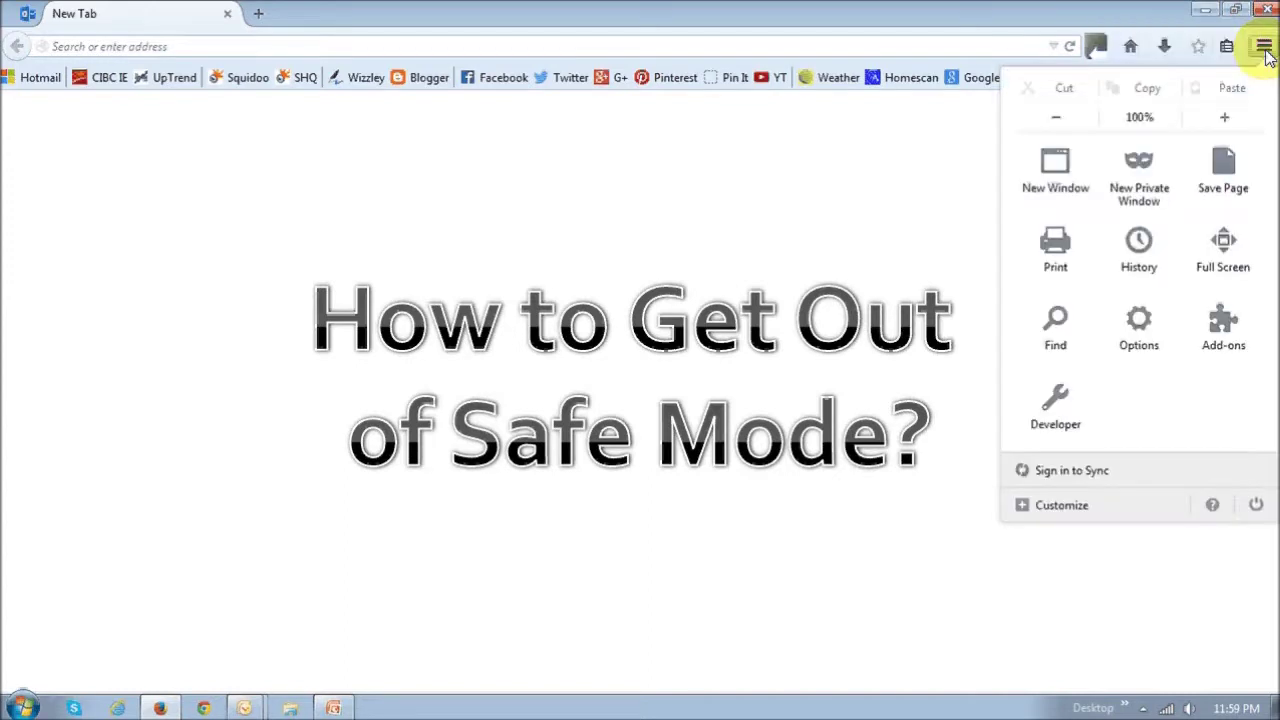